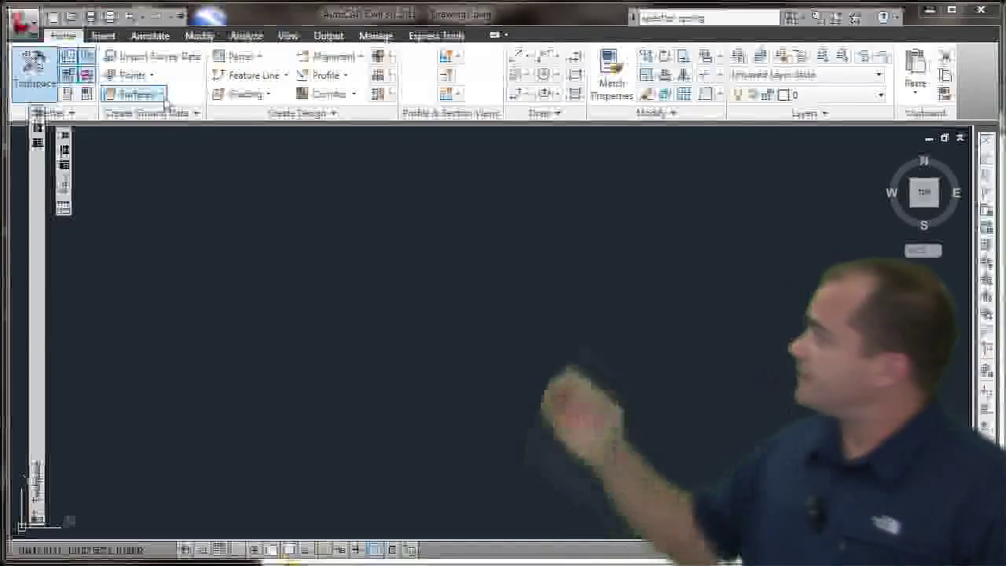
- Launch Create Surface from GIS Data with the Contours 1' and 5' (Background) style and continue
click(159, 95)
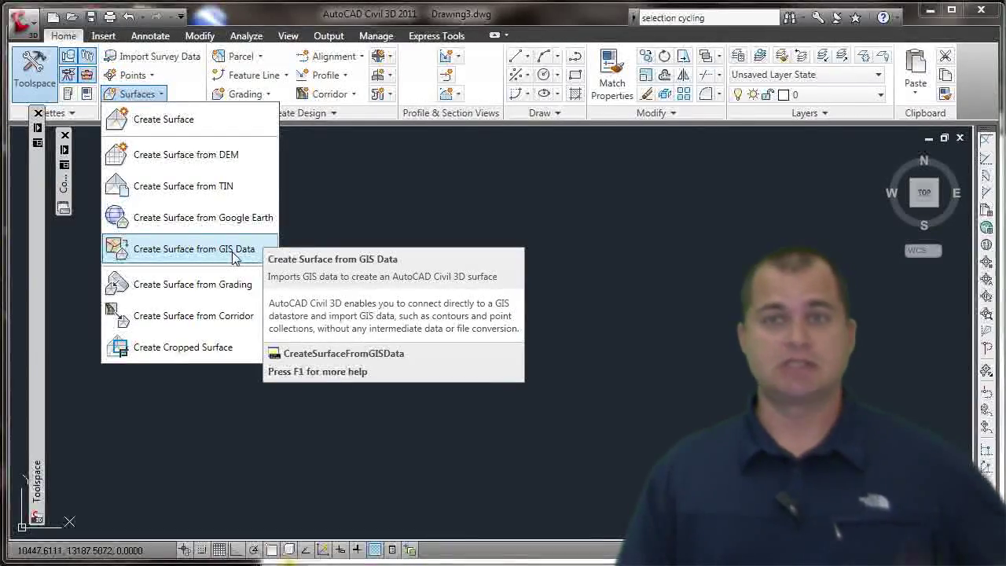
click(234, 258)
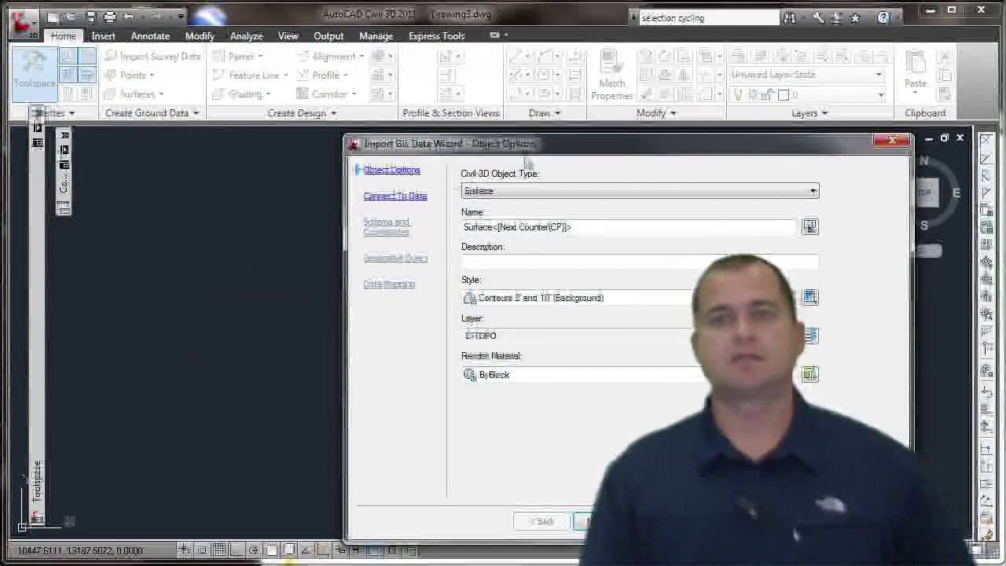
drag(511, 152, 234, 59)
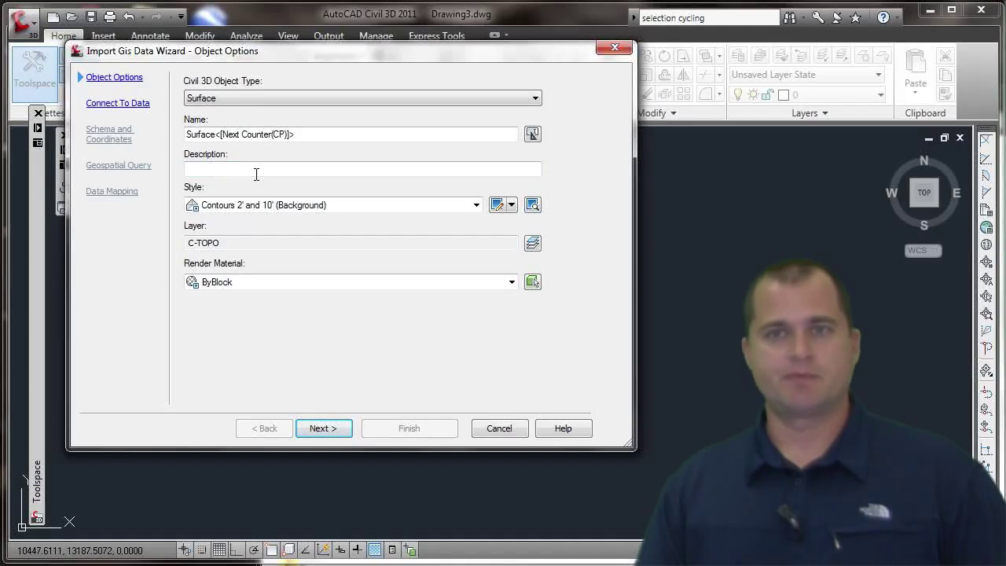
click(374, 206)
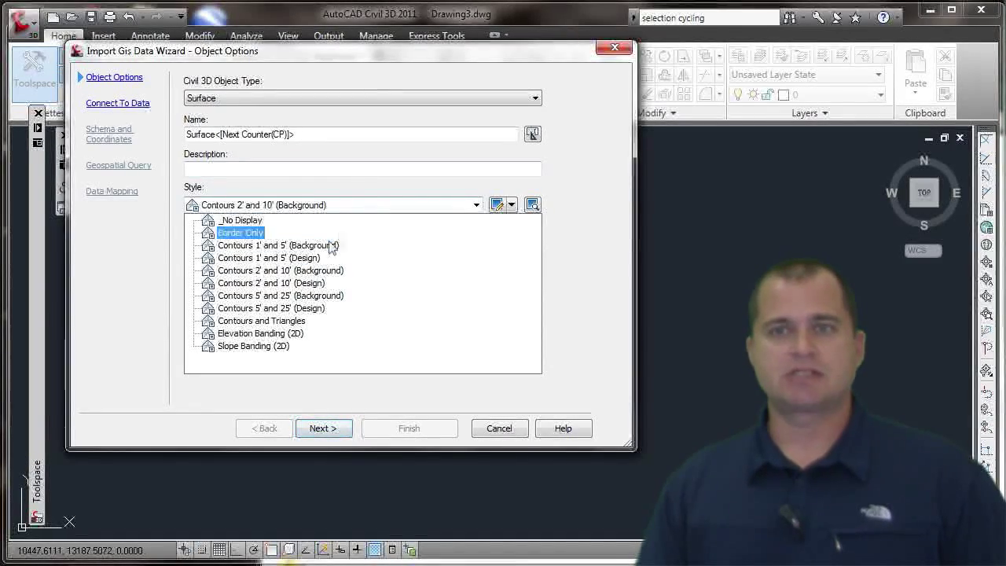
click(258, 247)
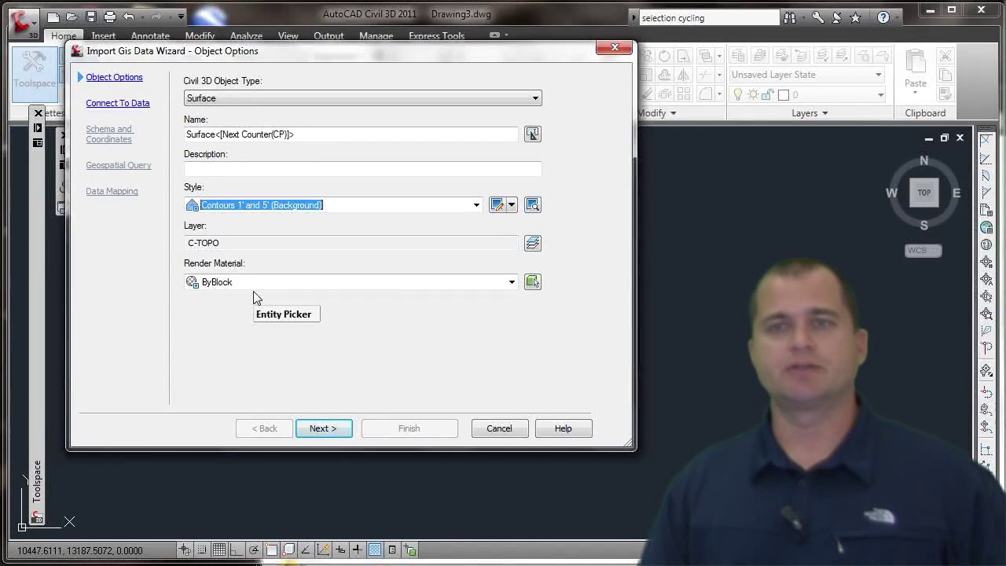
click(322, 428)
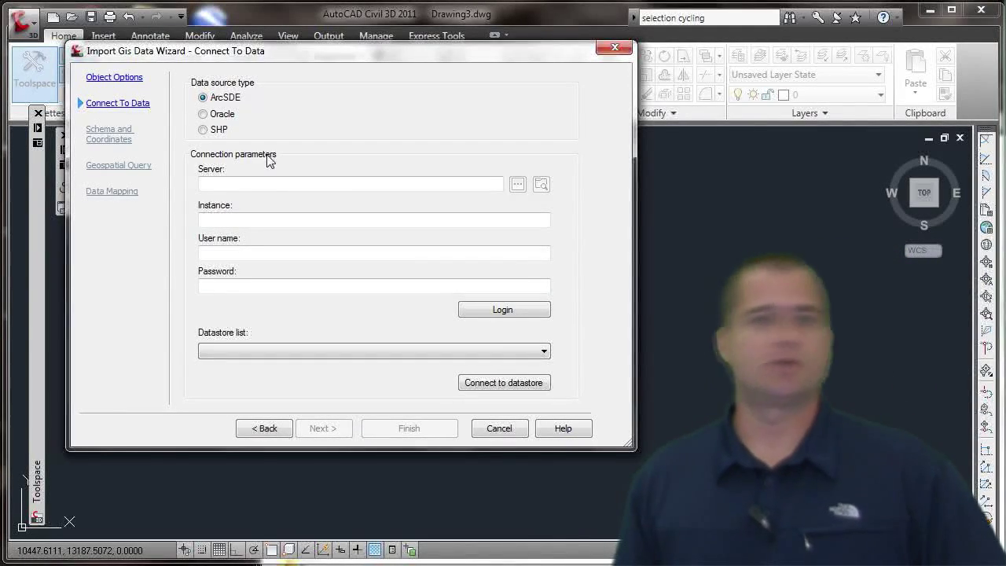
- Use SHP as the source, select the countour_2ft.shp file, and advance to Schema and Coordinates
click(203, 131)
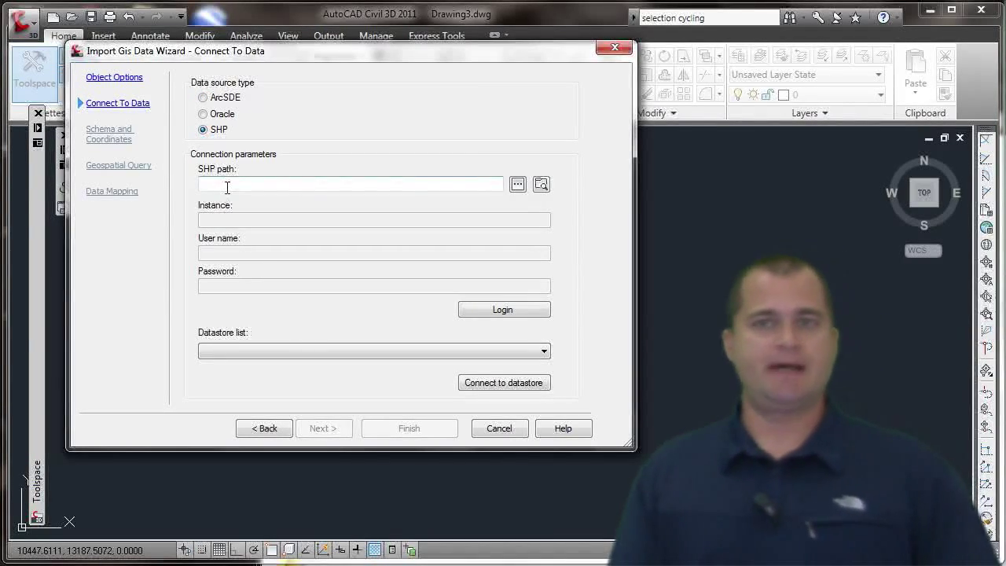
click(517, 184)
drag(495, 172, 185, 11)
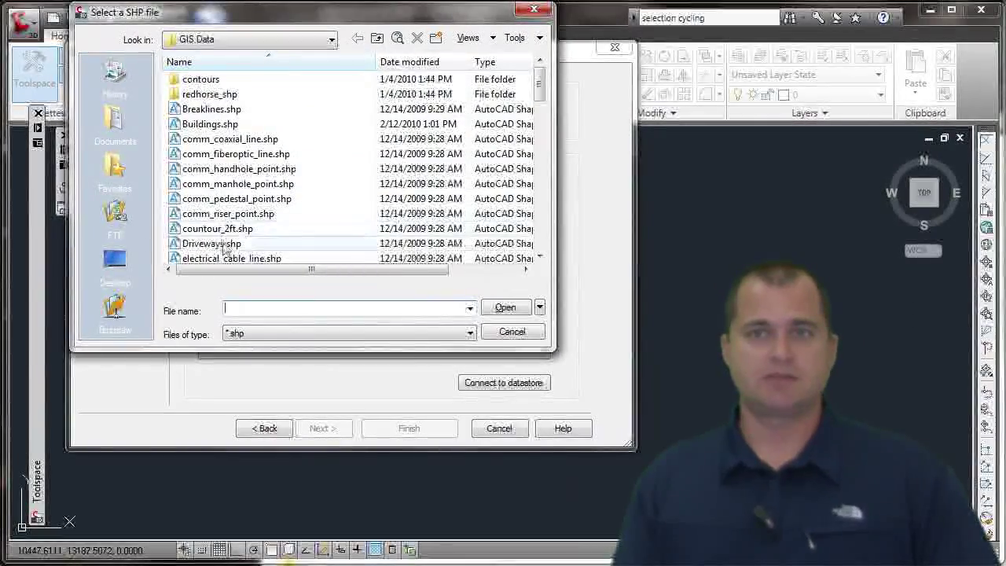
click(201, 230)
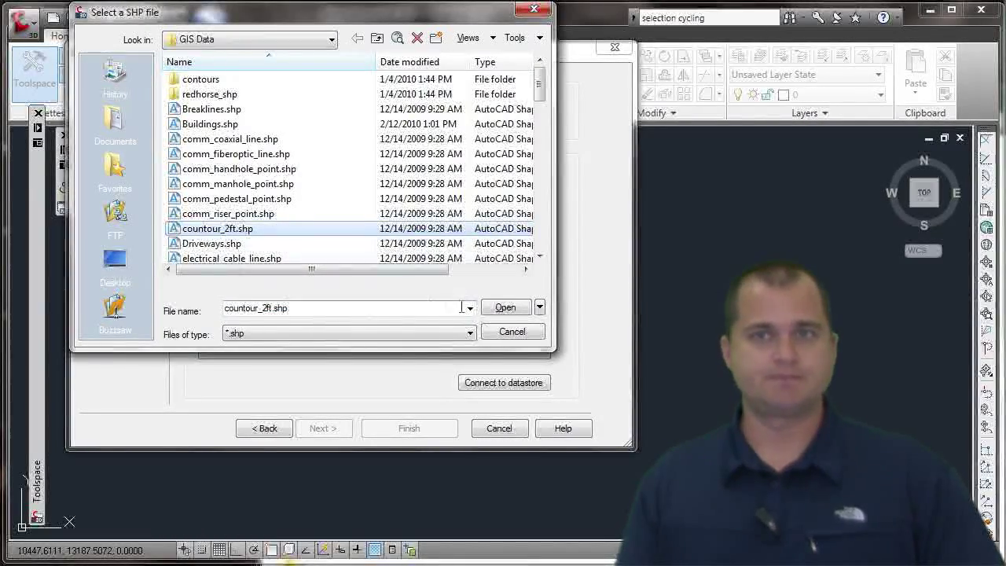
click(504, 309)
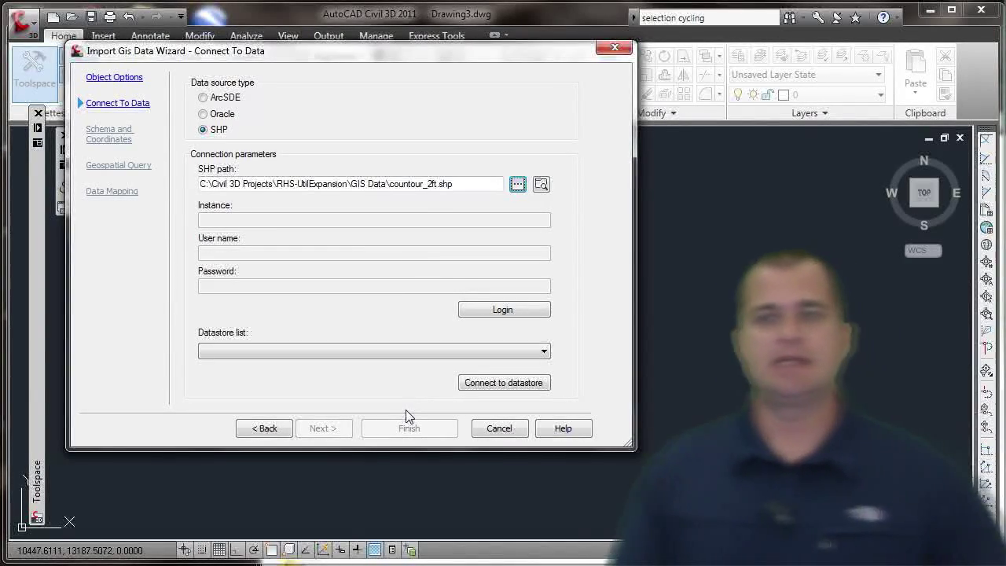
click(504, 311)
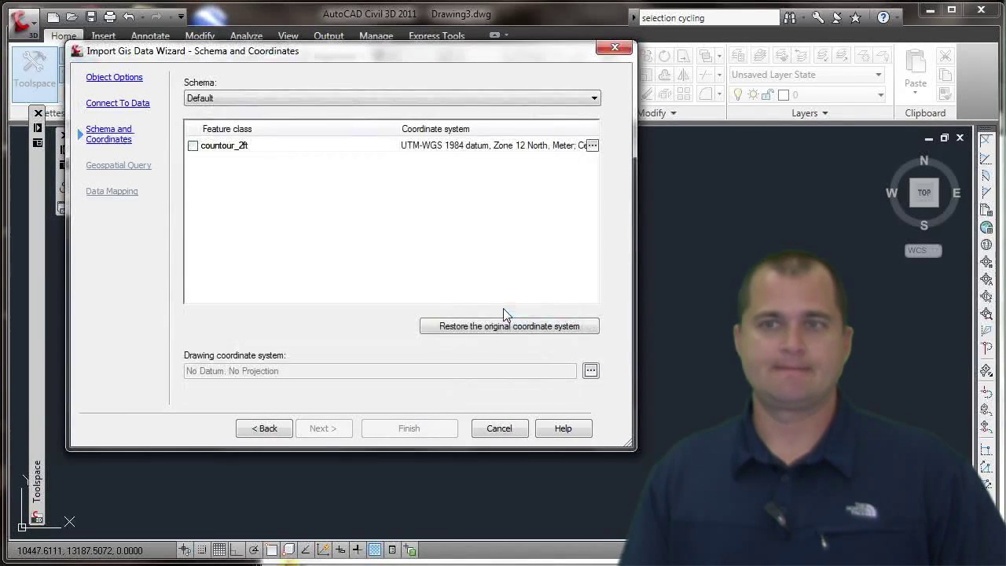
- Check the countour_2ft feature class and advance to Geospatial Query
click(192, 147)
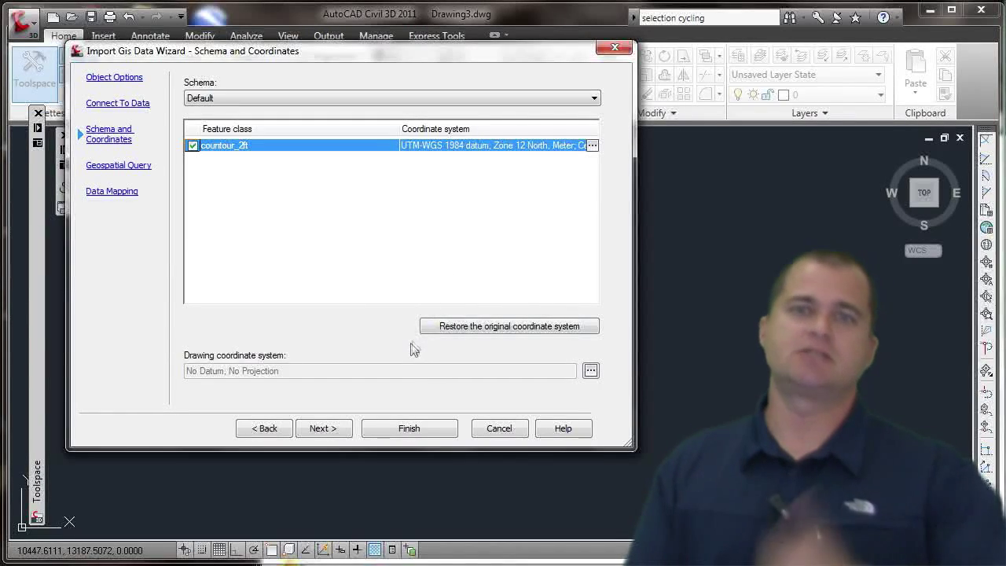
click(329, 430)
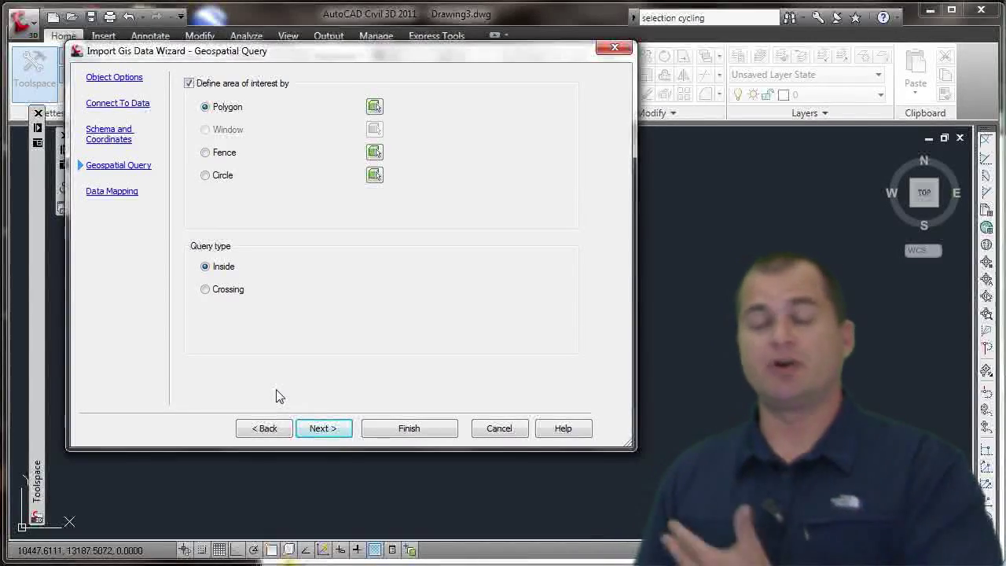
- Leave Define area of interest unchecked and proceed to Data Mapping
click(189, 82)
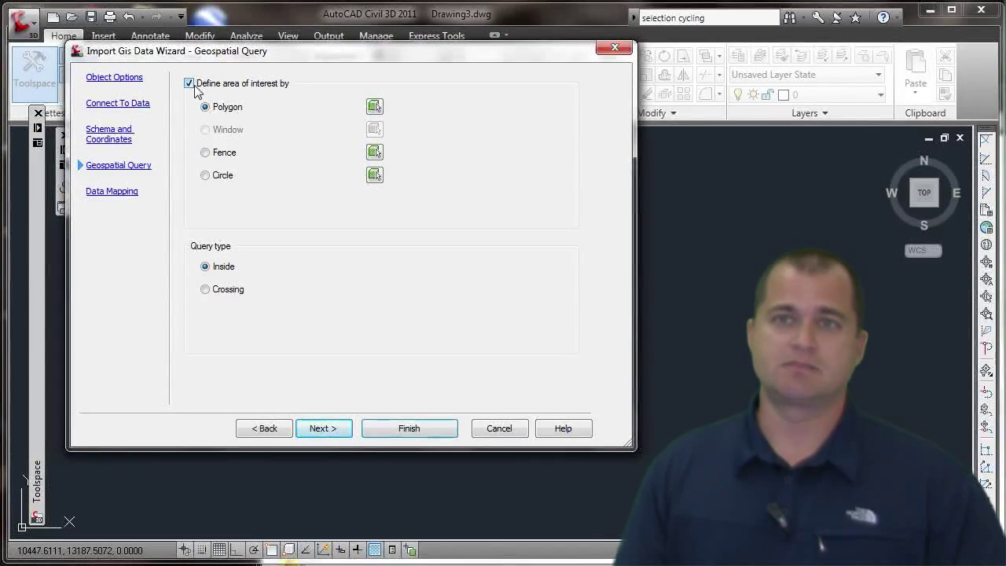
click(193, 84)
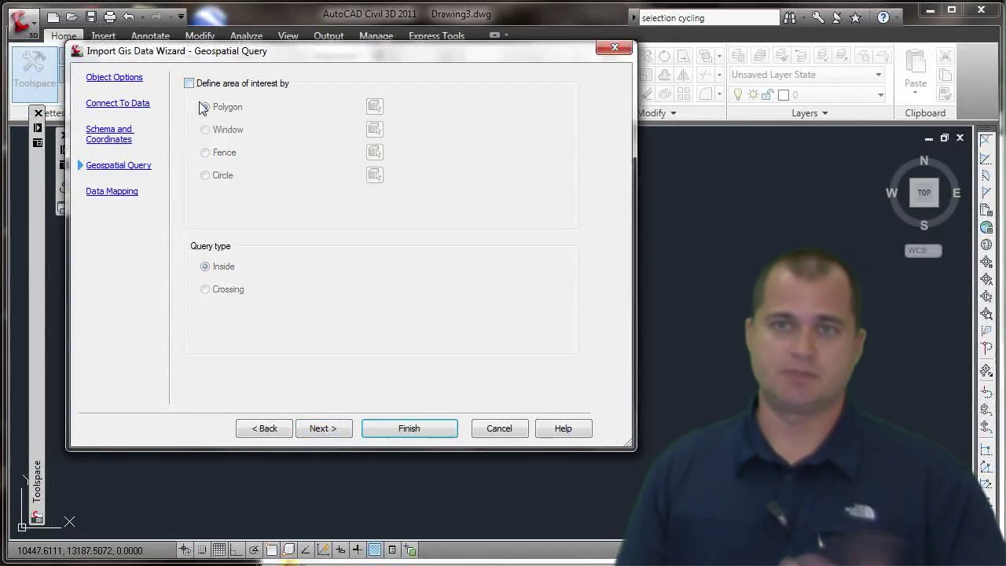
click(323, 429)
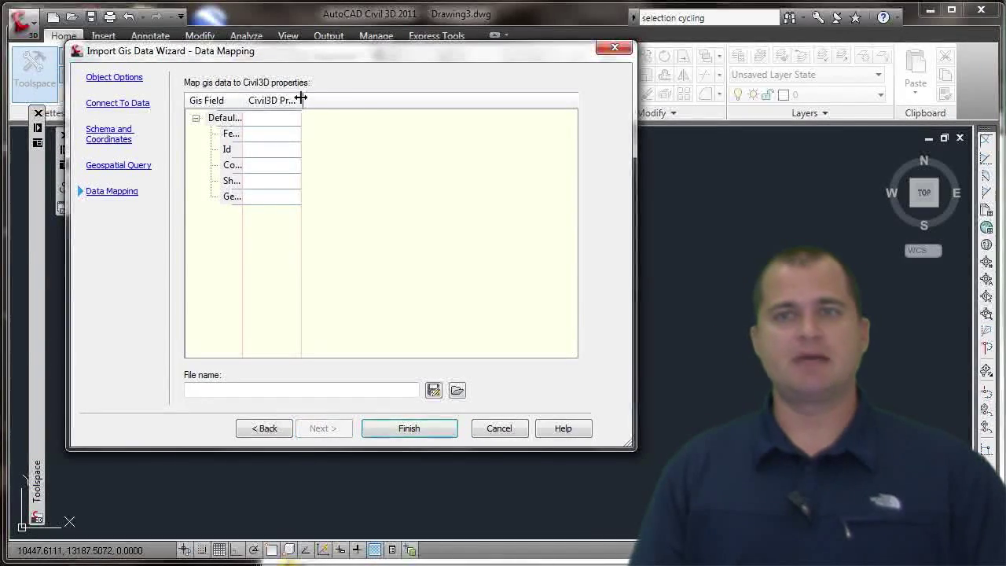
- Set the Contour field's Civil3D Property to Elevation and finish the import into Surface1
drag(301, 99, 383, 102)
drag(242, 100, 312, 118)
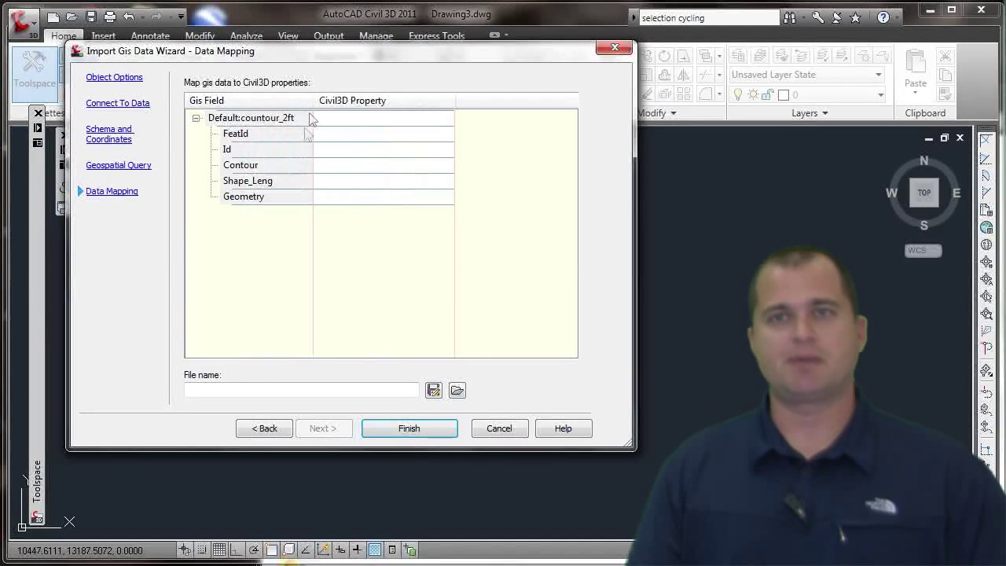
click(266, 169)
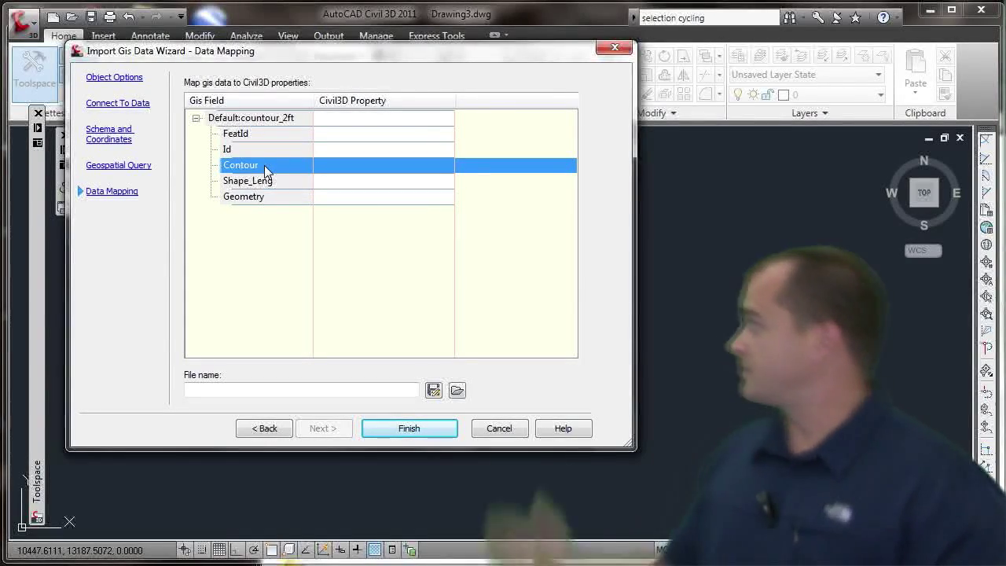
click(438, 166)
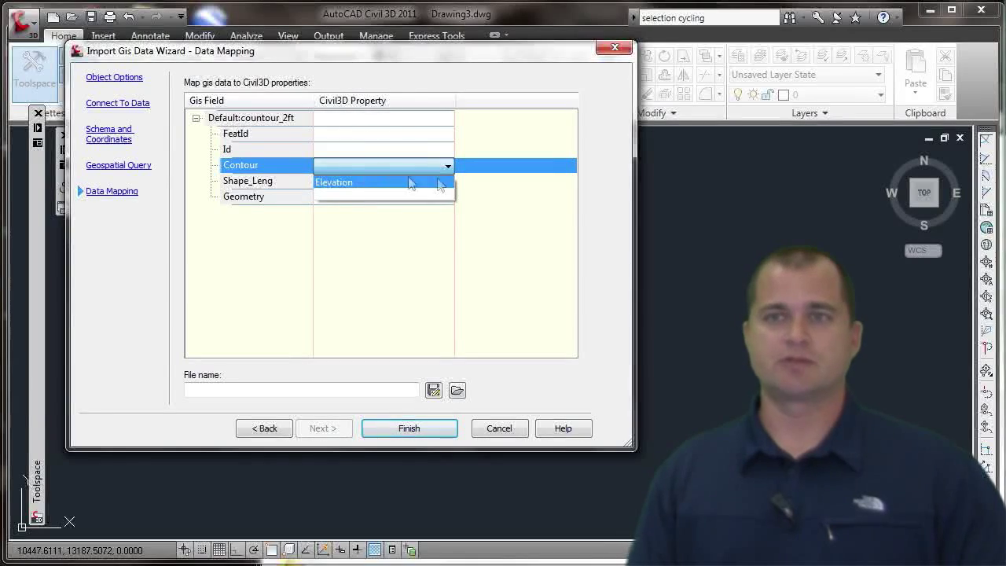
click(329, 184)
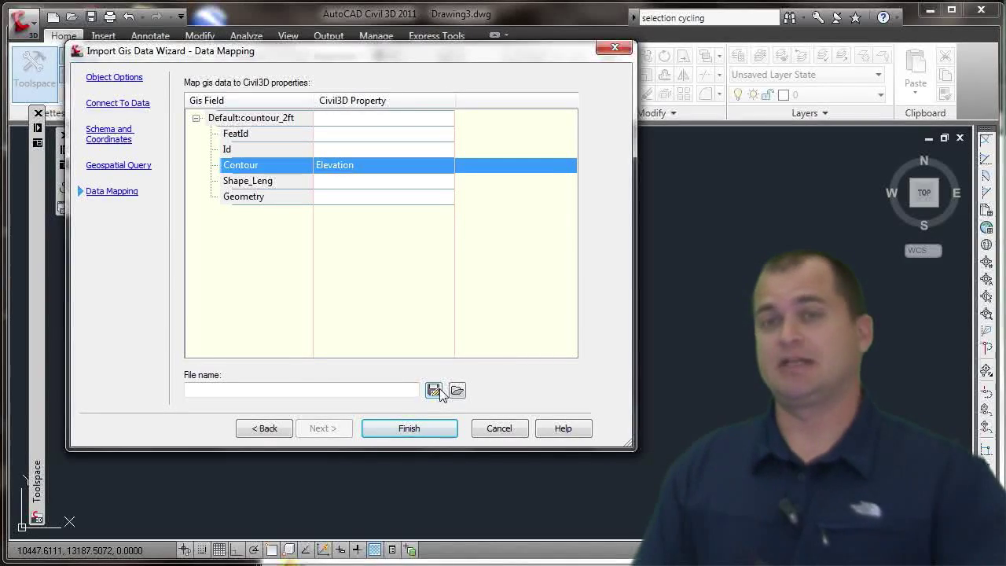
click(409, 428)
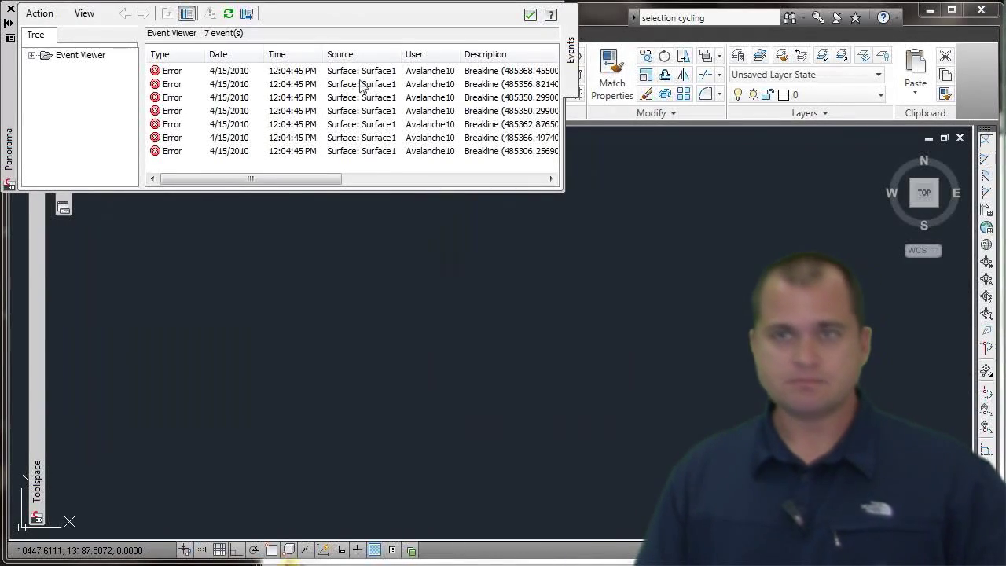
- Close the Event Viewer's 7 breakline errors and select the diamond-shaped Surface1 contours
drag(280, 179, 437, 197)
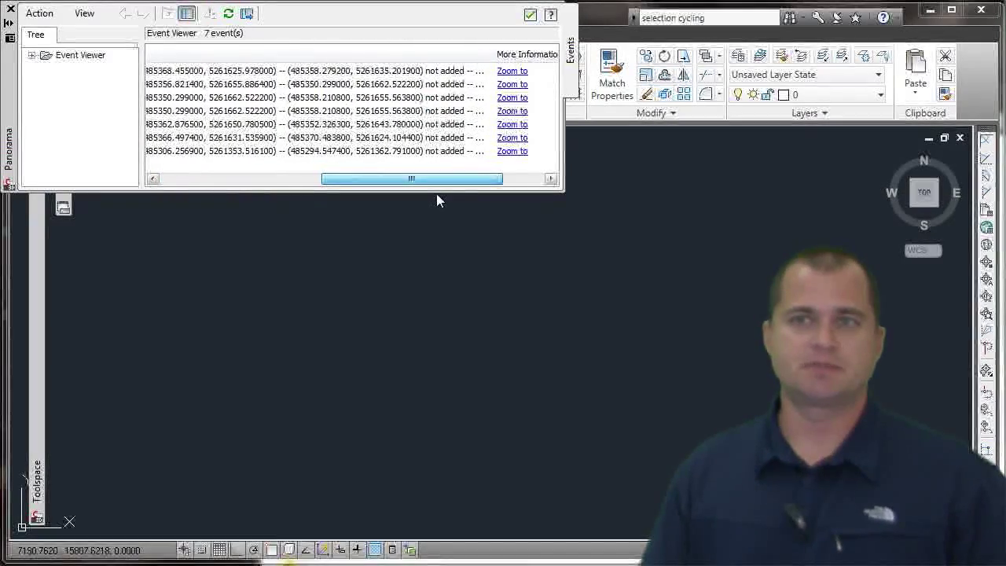
click(529, 16)
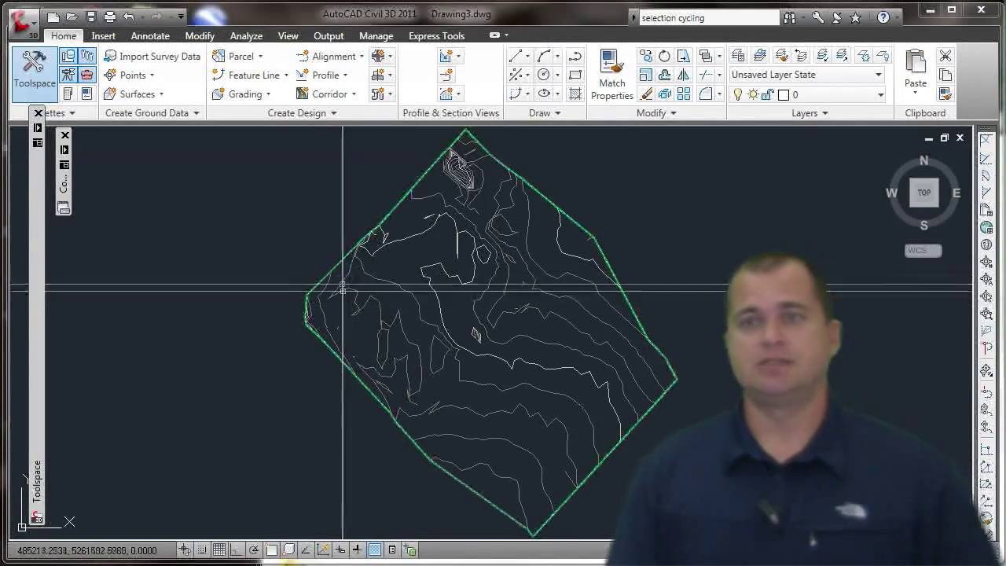
click(474, 256)
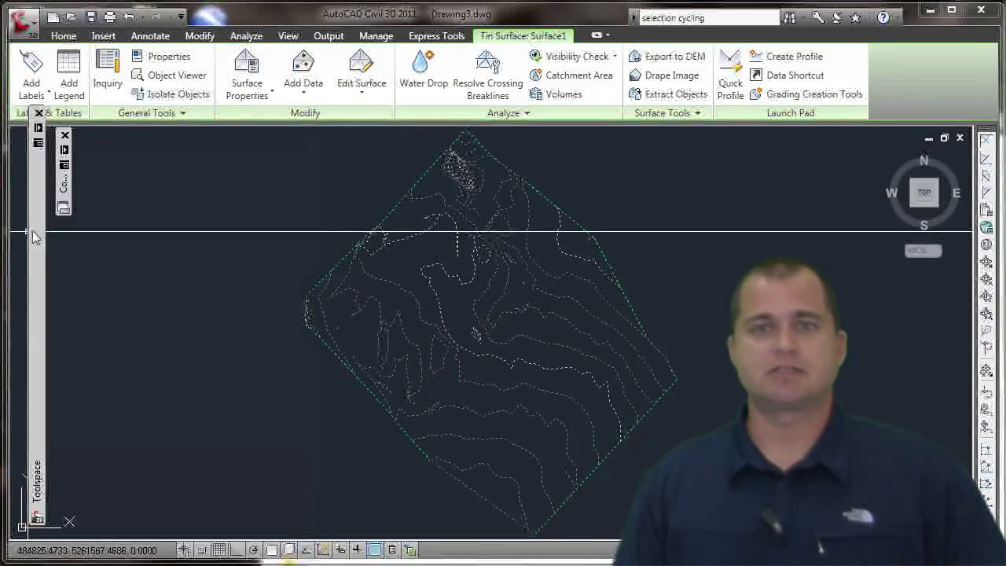
mouse_move(34, 237)
click(86, 238)
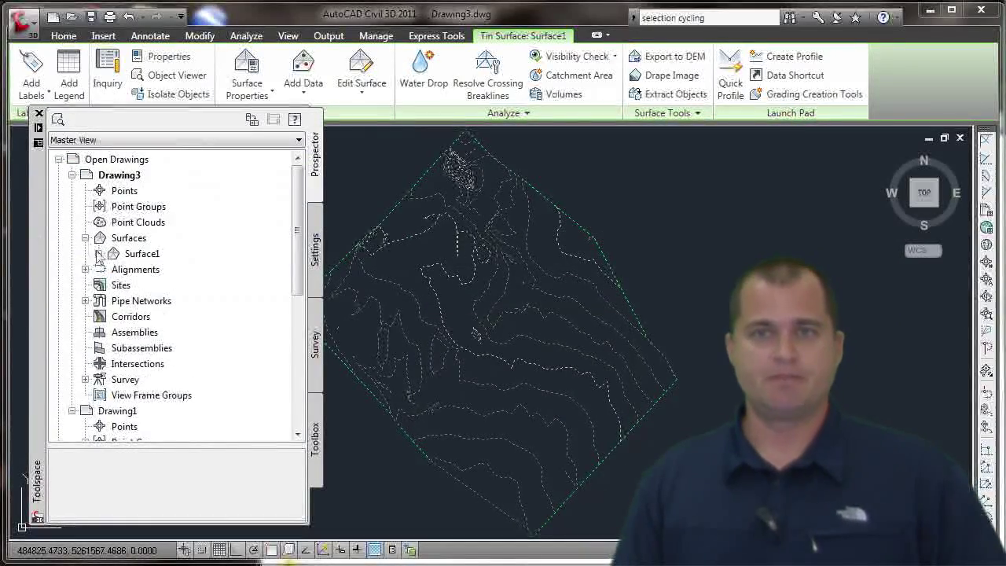
click(98, 254)
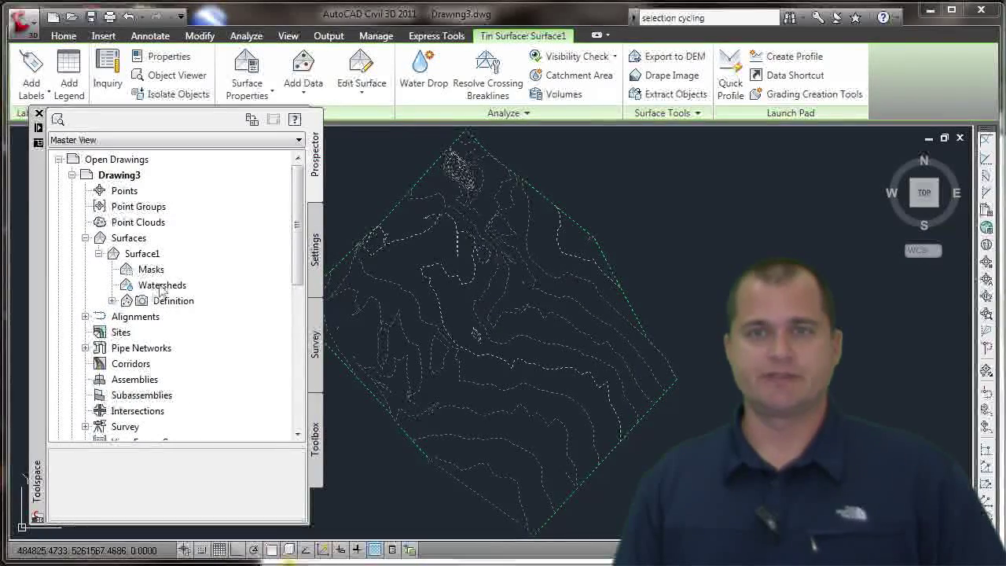
click(111, 301)
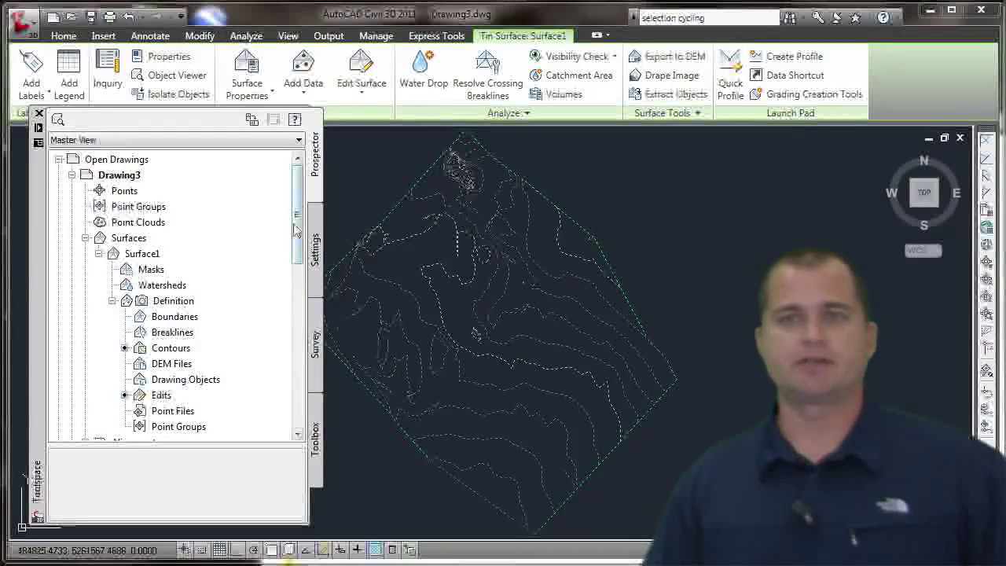
drag(298, 224, 298, 240)
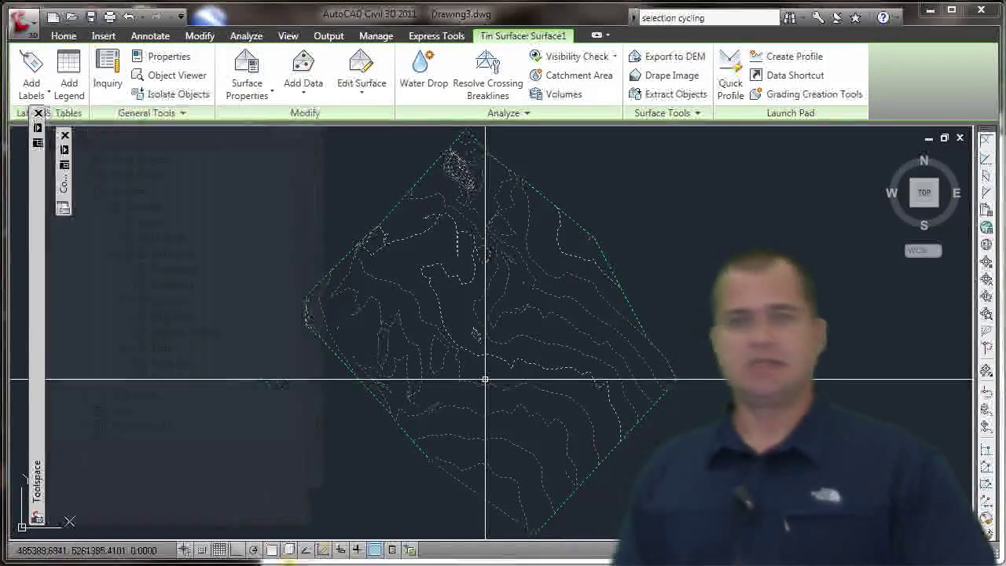
mouse_move(484, 379)
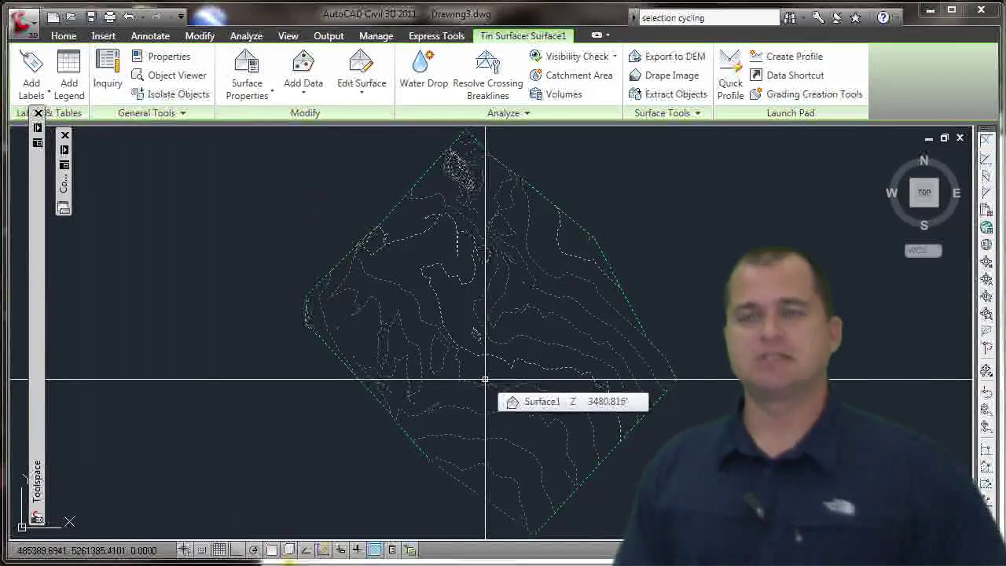
click(485, 379)
right_click(397, 267)
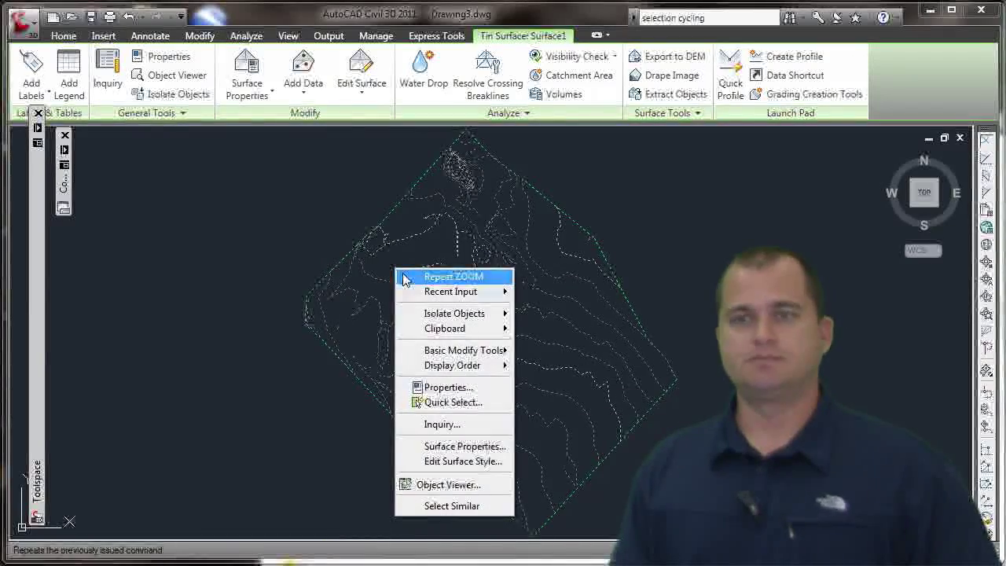
click(446, 453)
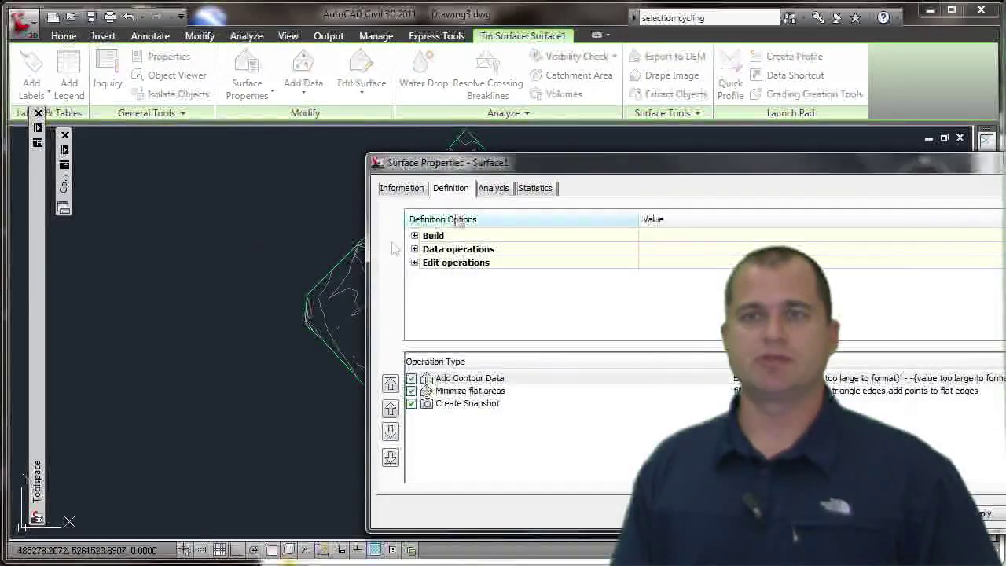
drag(491, 167, 288, 90)
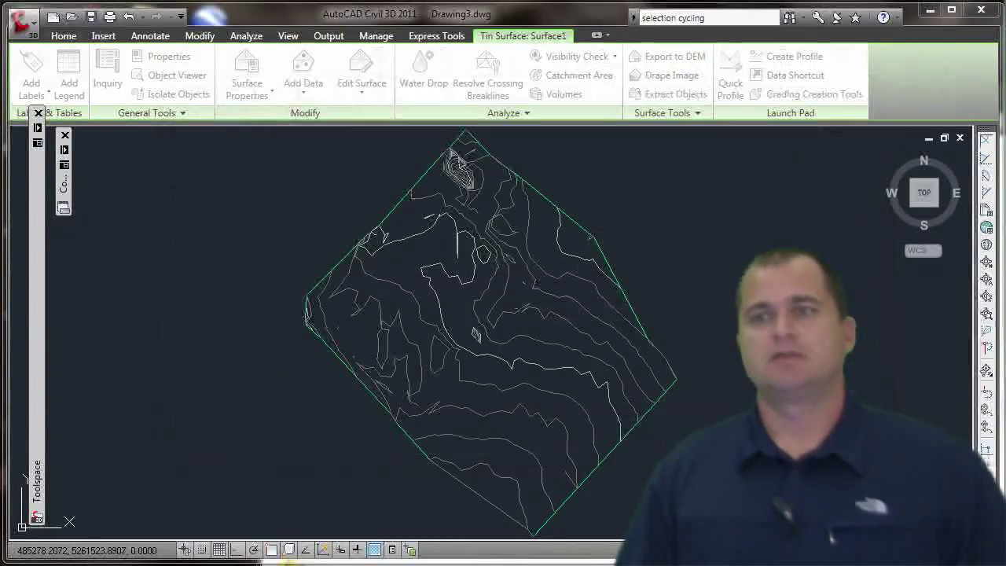
key(Escape)
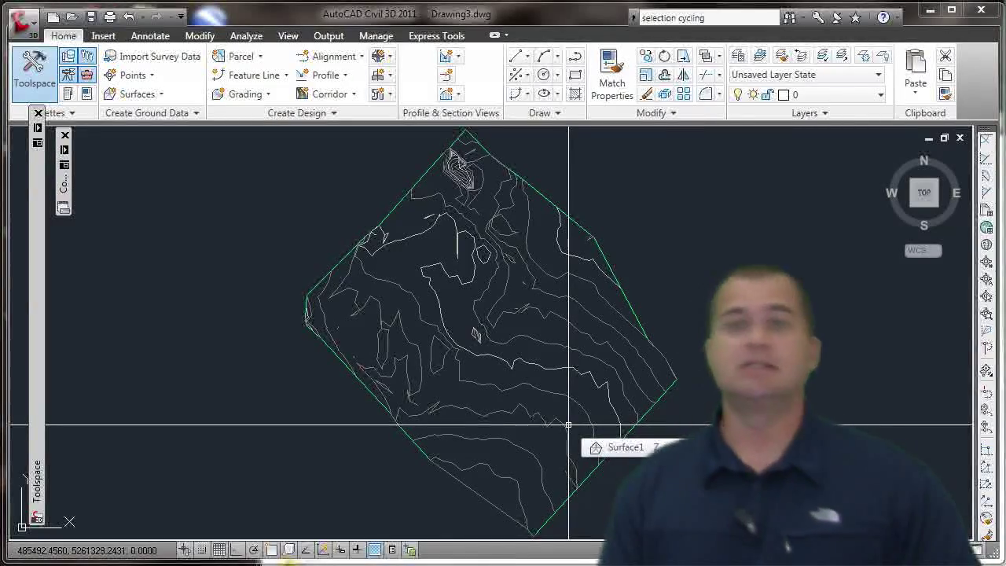
click(162, 95)
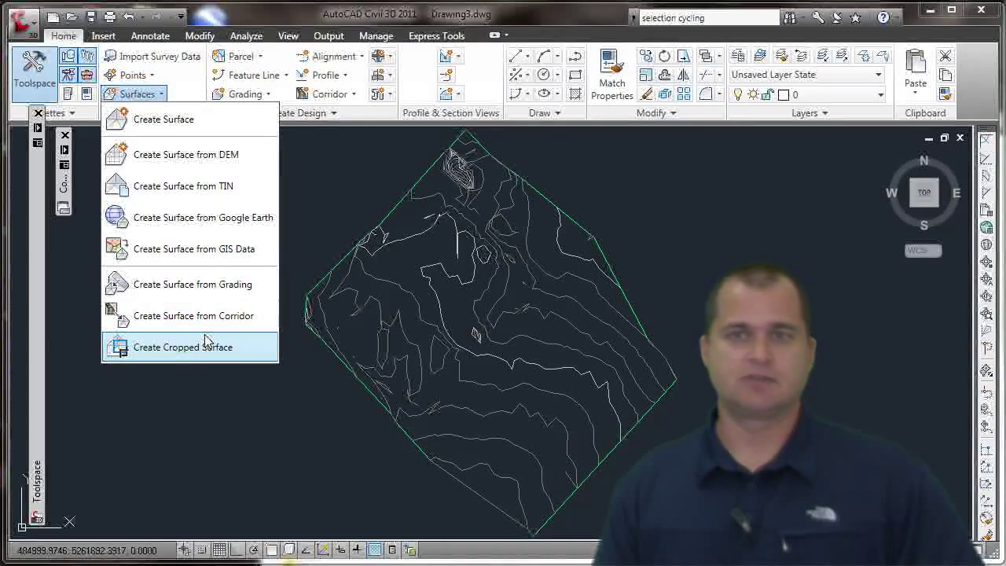